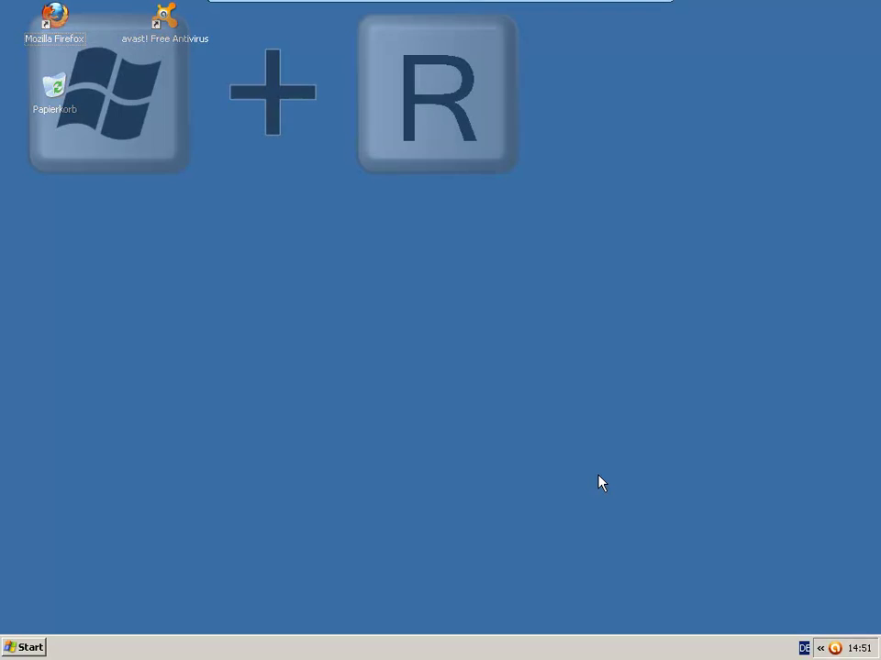
# - Run msconfig and display the list of programs that load at system startup
pyautogui.press('super+r')
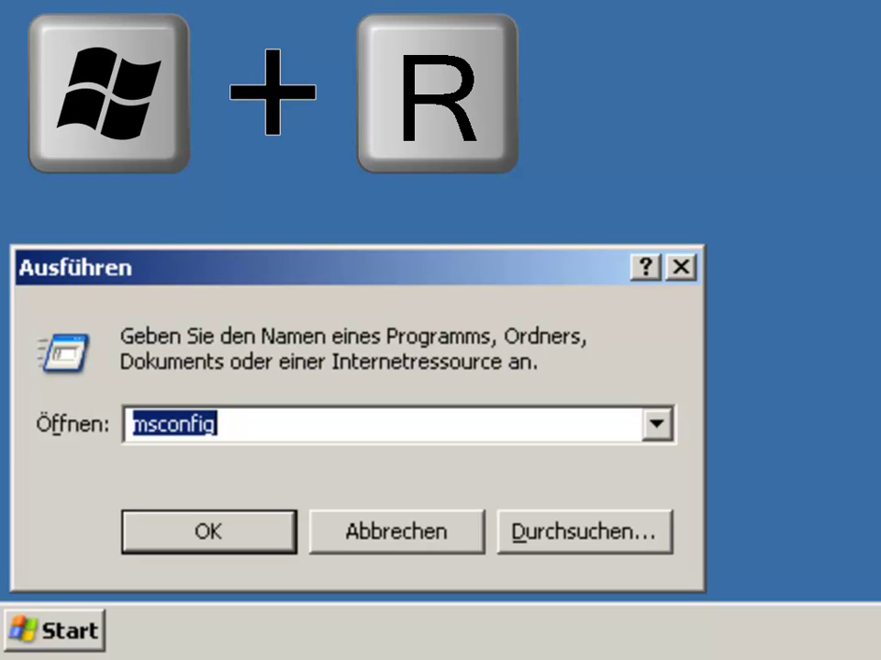
pyautogui.write('m')
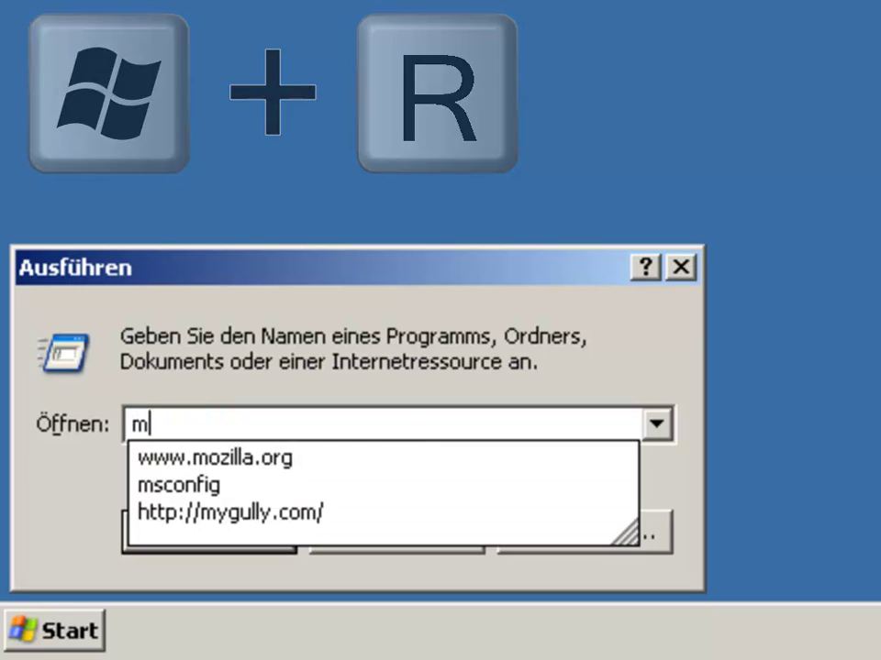
pyautogui.write('sconfig')
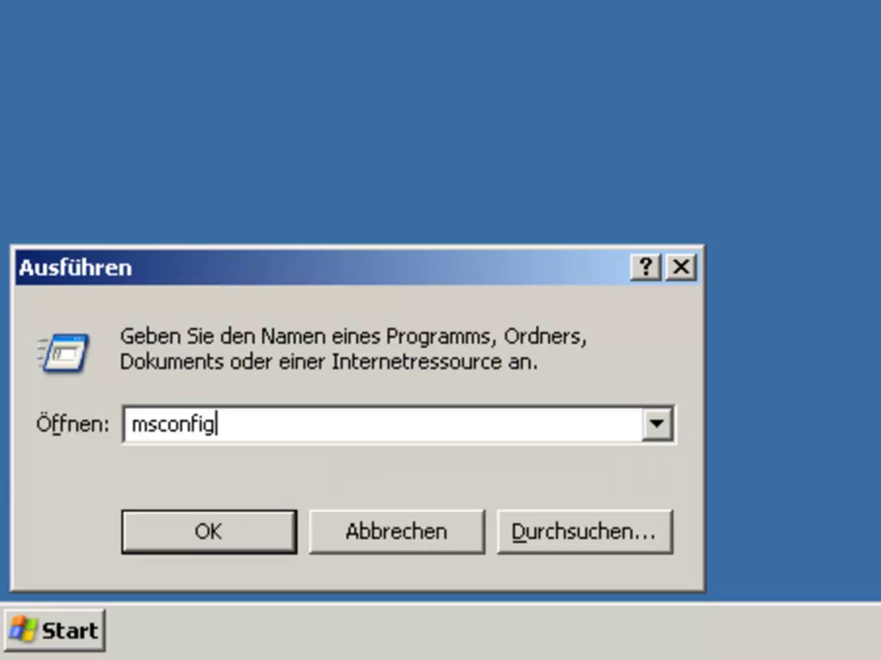
pyautogui.press('Return')
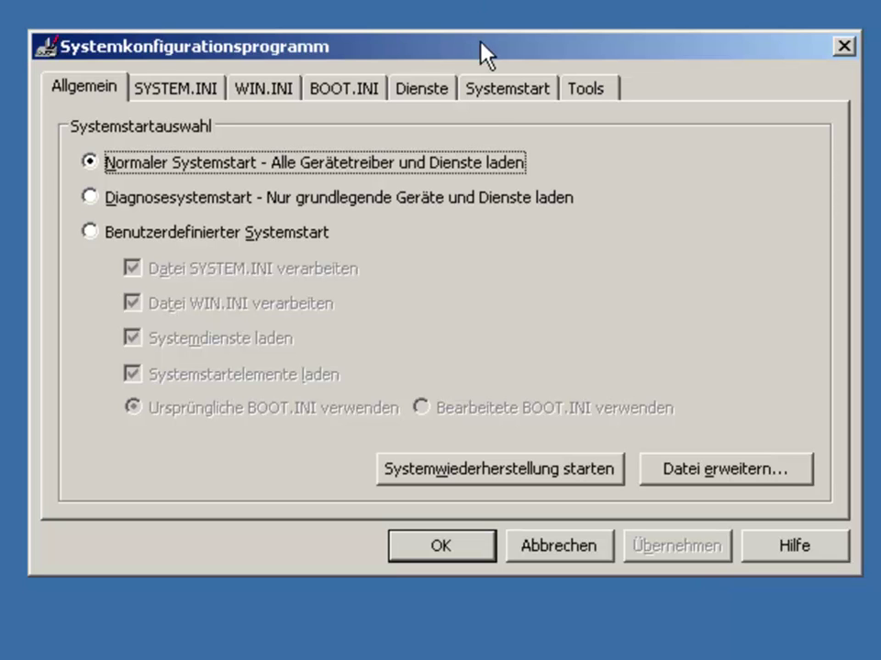
pyautogui.click(501, 87)
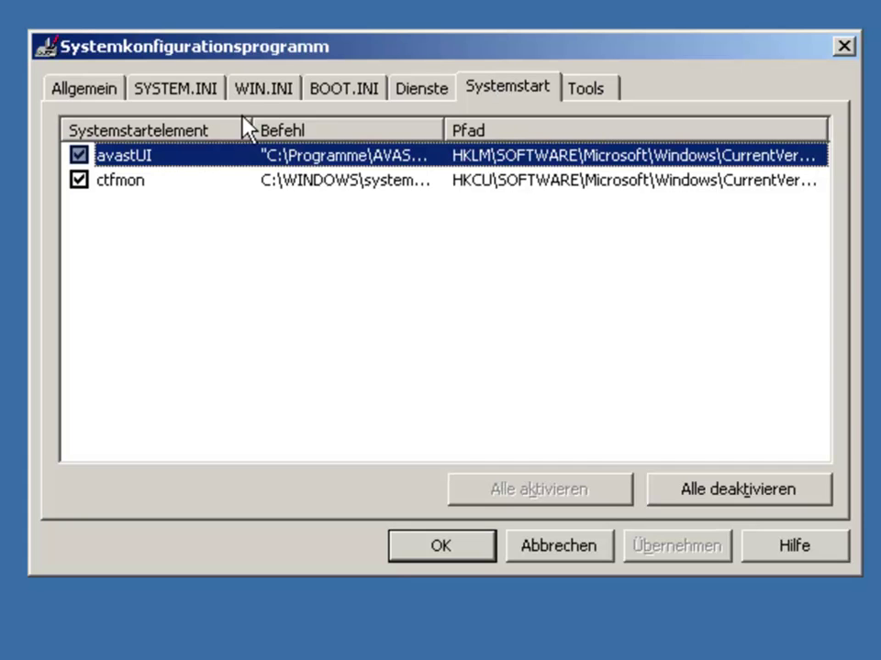
# - Resize the startup list columns to read the full commands and paths of the avastUI and ctfmon entries
pyautogui.moveTo(252, 129); pyautogui.dragTo(180, 130)
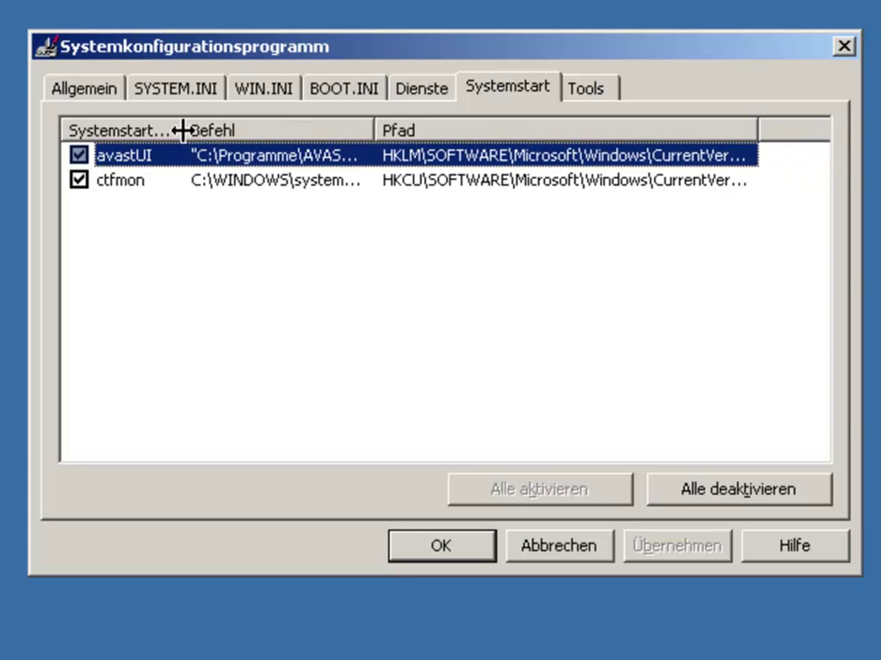
pyautogui.doubleClick(753, 125)
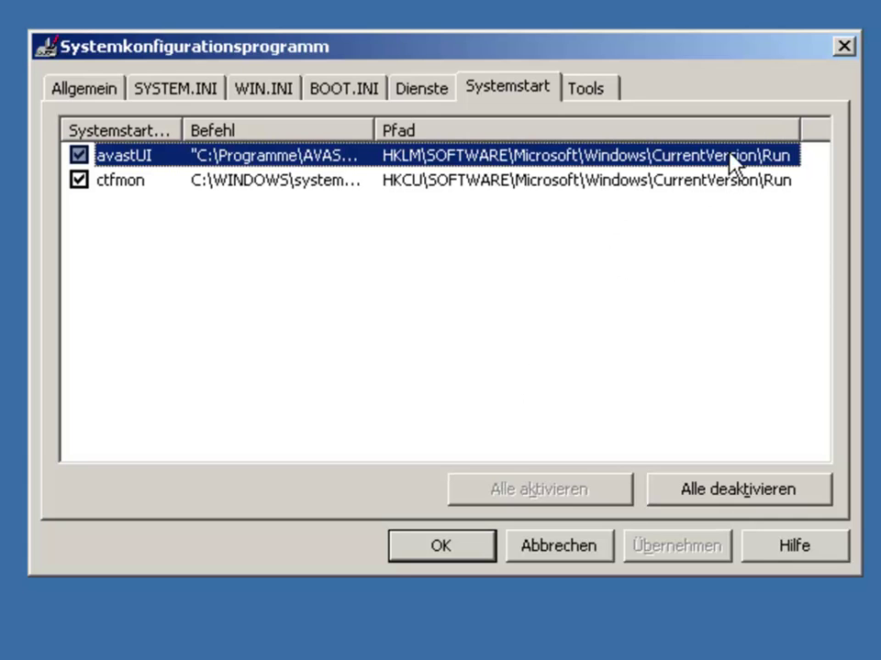
pyautogui.click(616, 182)
pyautogui.click(616, 158)
pyautogui.click(334, 183)
pyautogui.click(330, 159)
pyautogui.moveTo(367, 129); pyautogui.dragTo(638, 106)
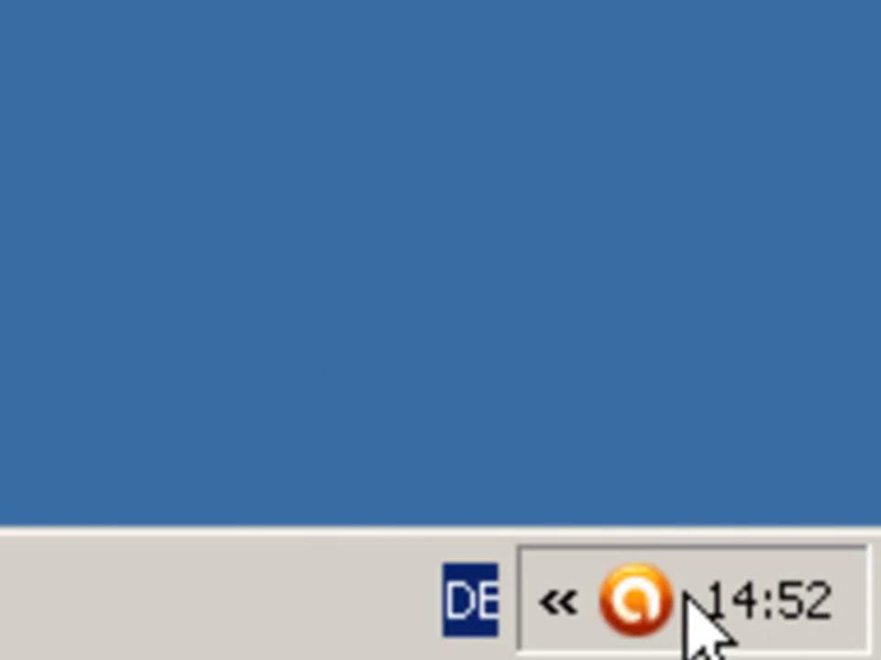
pyautogui.moveTo(654, 594)
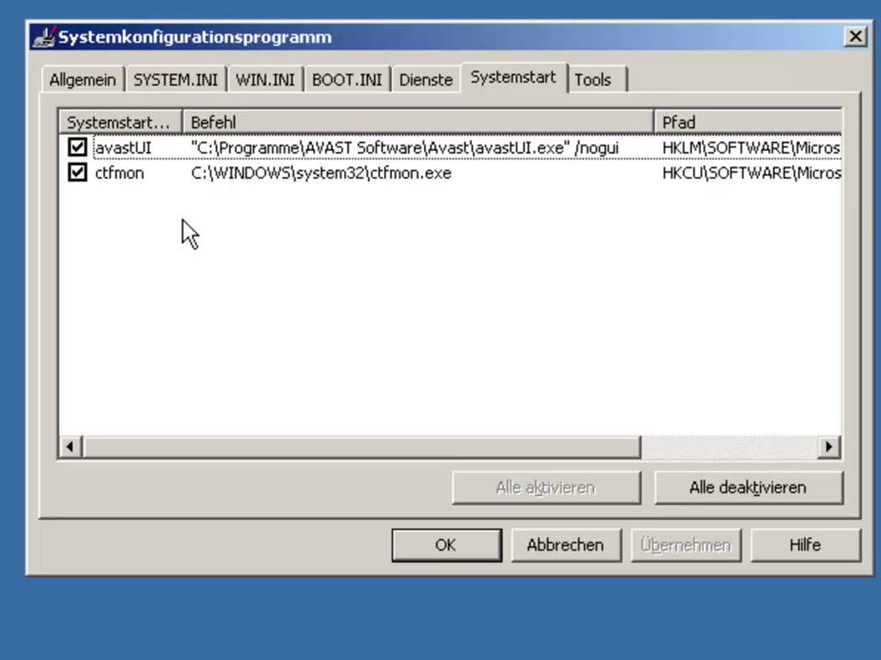
# - Select the ctfmon entry, search Google for "ctfmon" in Firefox, and open the WinTotal article on disabling CTFMon.exe
pyautogui.click(257, 183)
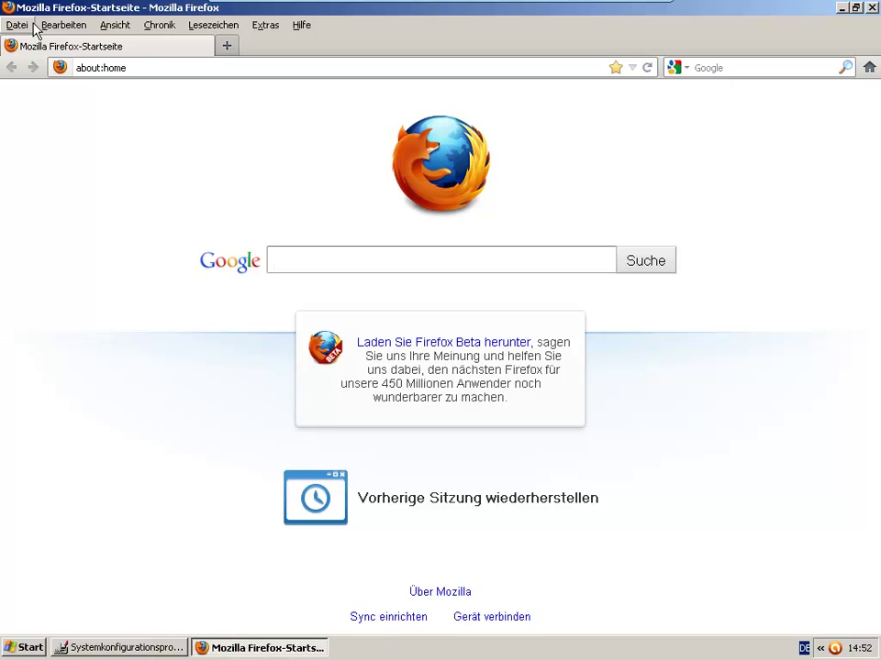
pyautogui.write('ctfmon')
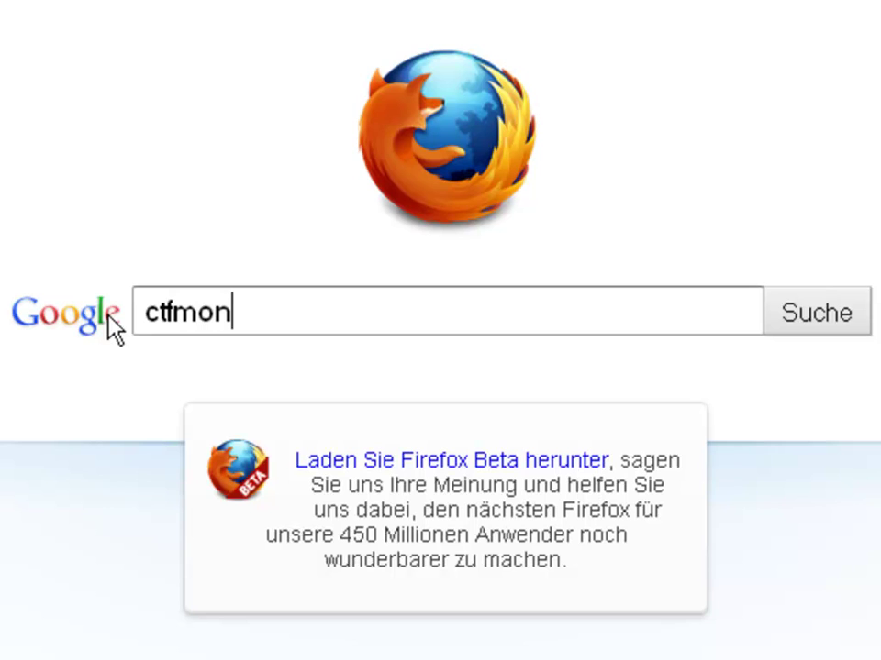
pyautogui.press('Return')
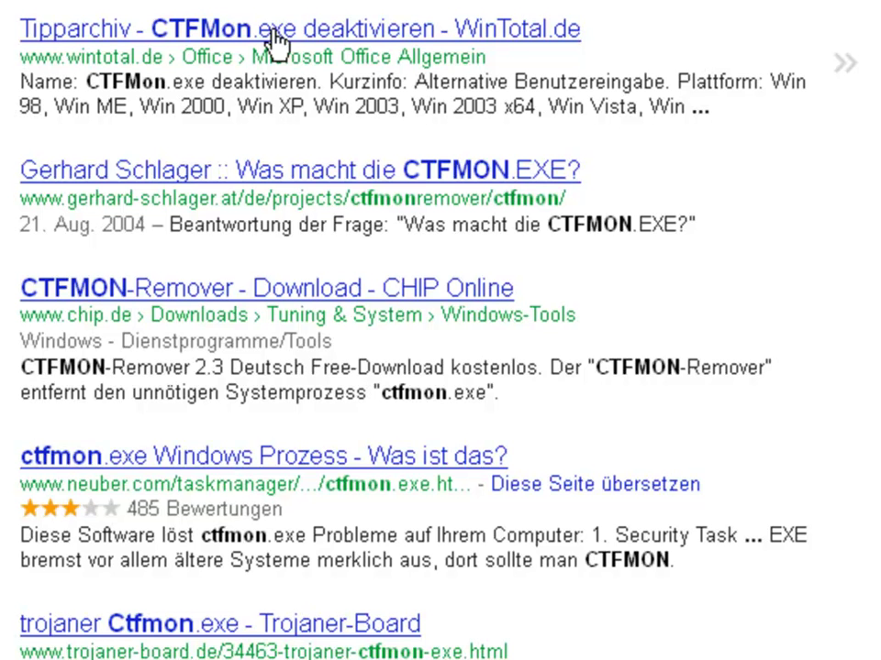
pyautogui.middleClick(274, 35)
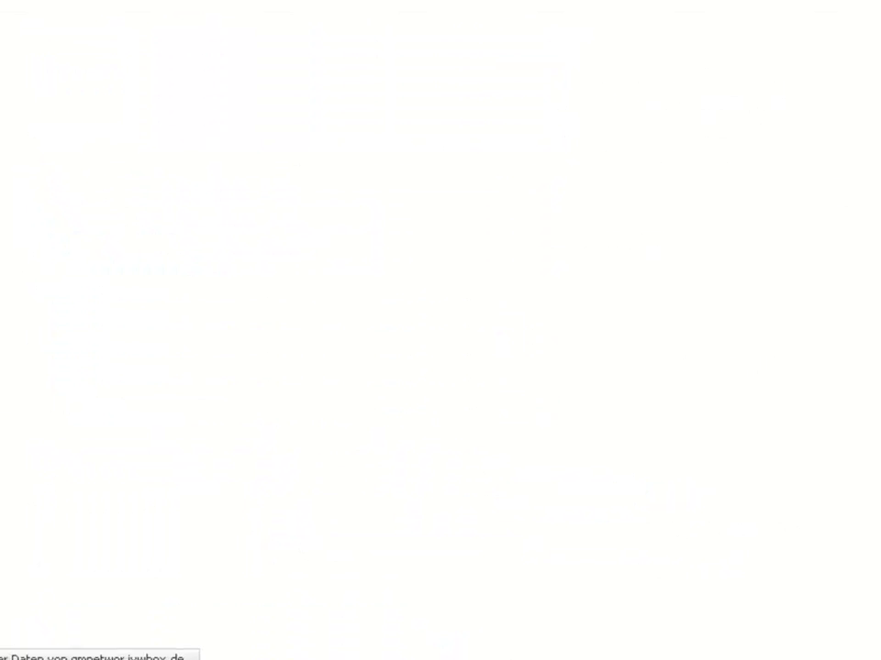
pyautogui.click(291, 48)
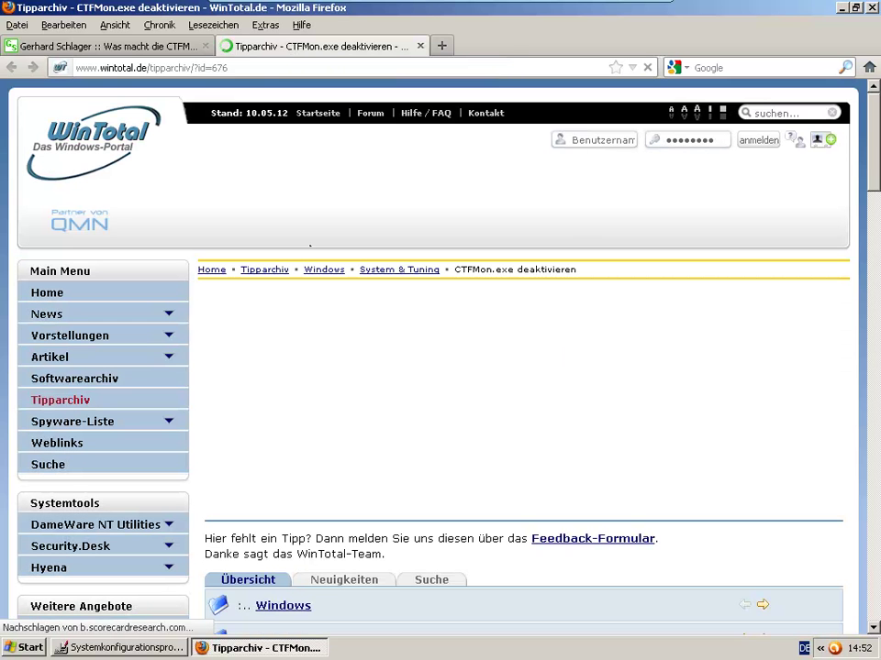
# - Read what CTFMon.exe does in the WinTotal article, marking the words "Alternative Benutzereingabe"
pyautogui.scroll(-8, 338, 427)
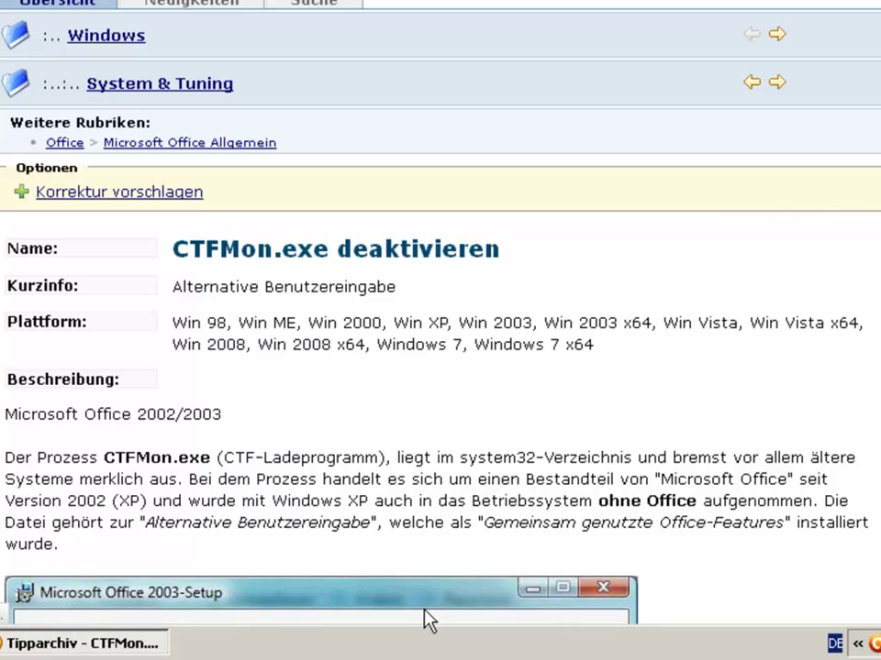
pyautogui.scroll(-5, 428, 621)
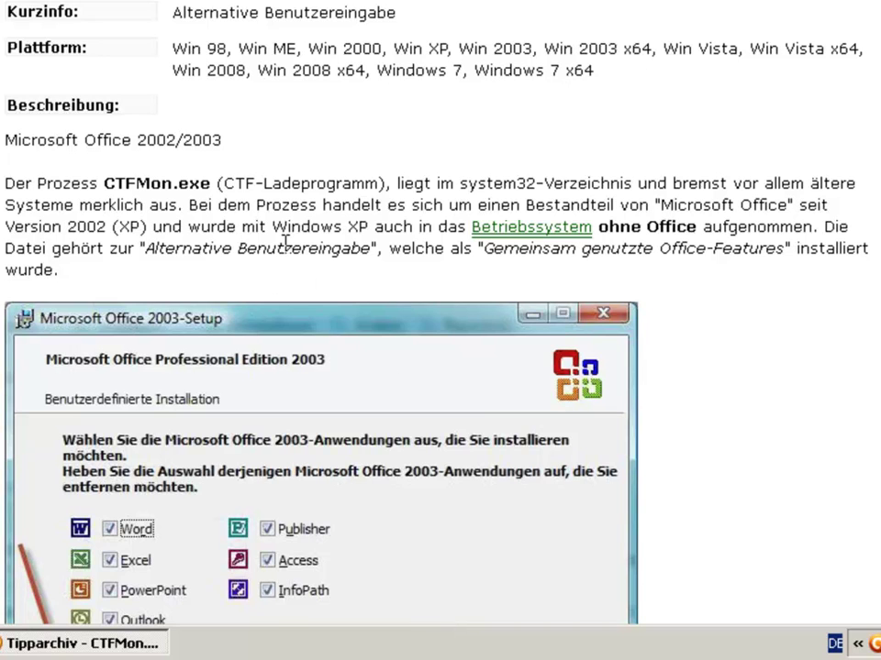
pyautogui.moveTo(145, 245); pyautogui.dragTo(357, 239)
pyautogui.scroll(-15, 357, 246)
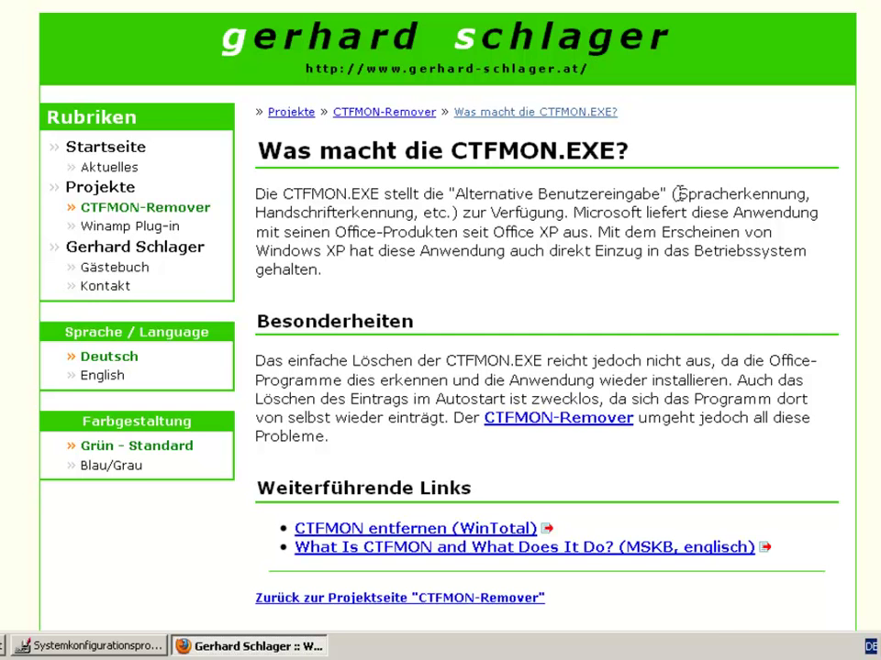
# - Switch to the system configuration utility, disable the ctfmon startup entry, apply the change, and minimize the browser
pyautogui.click(103, 648)
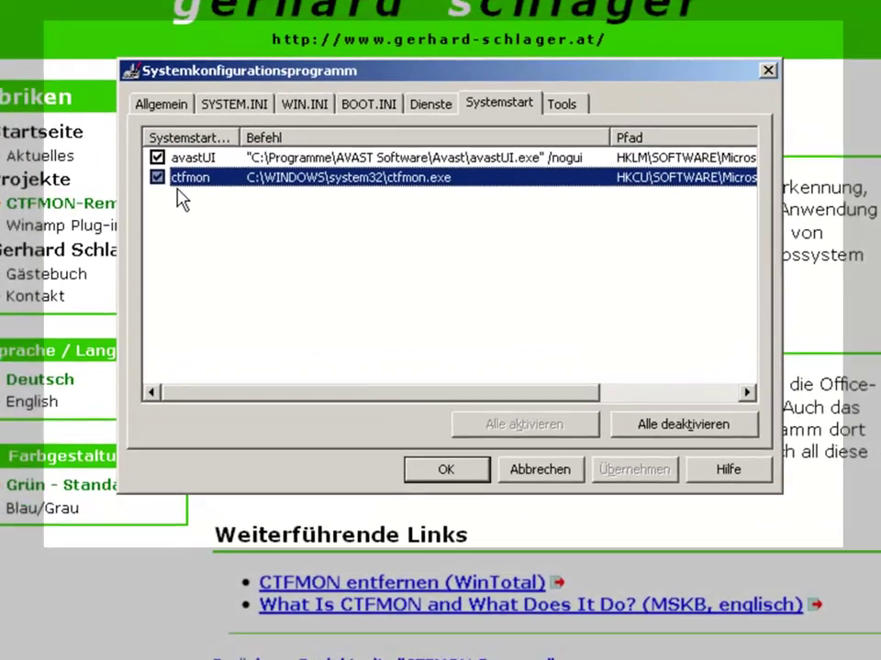
pyautogui.click(208, 185)
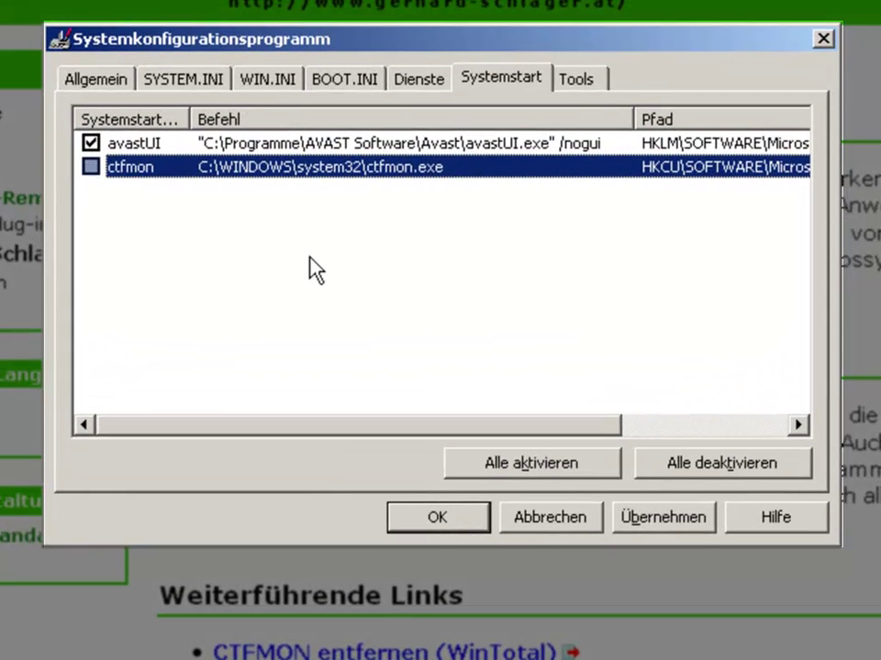
pyautogui.click(692, 516)
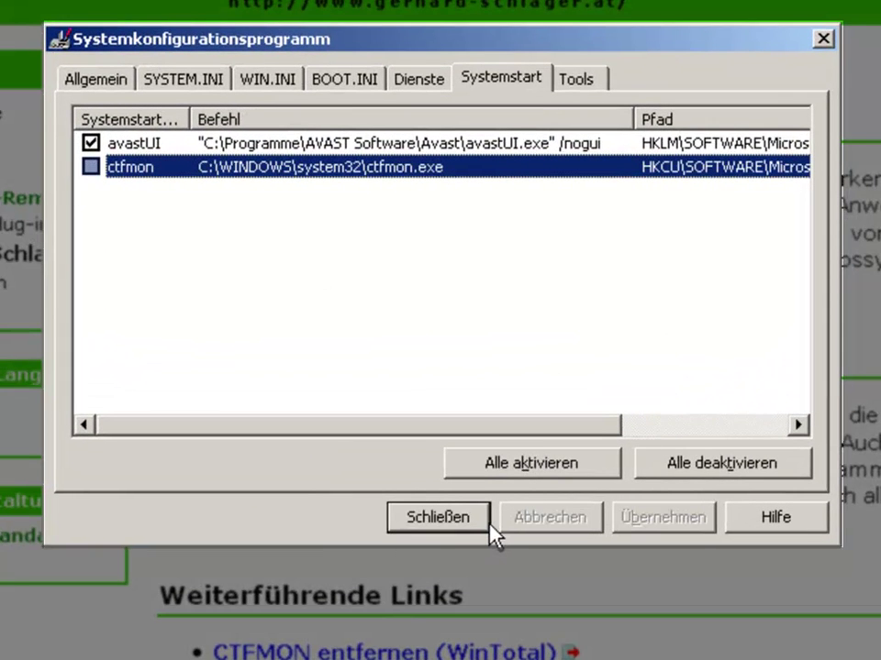
pyautogui.click(486, 523)
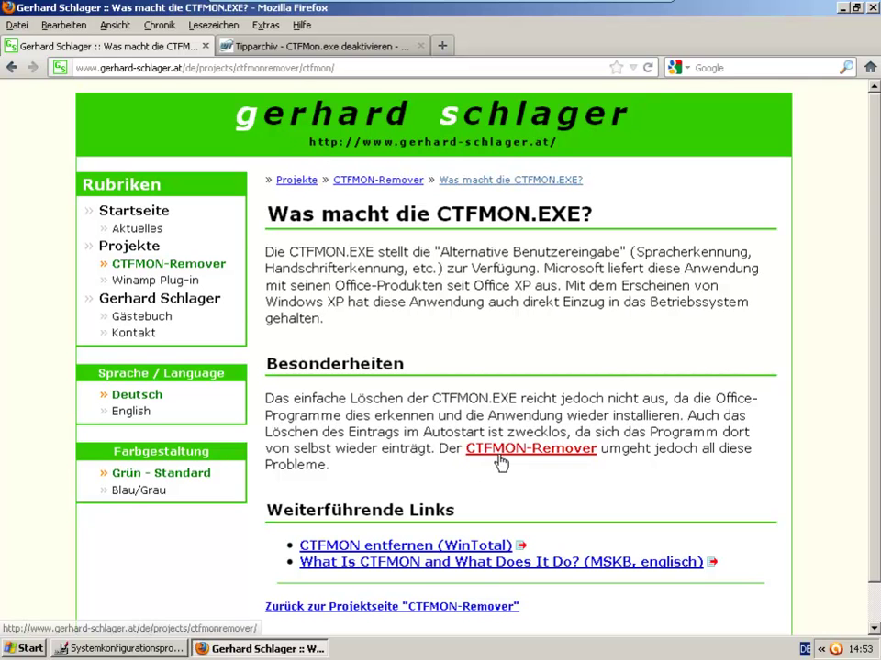
pyautogui.click(842, 8)
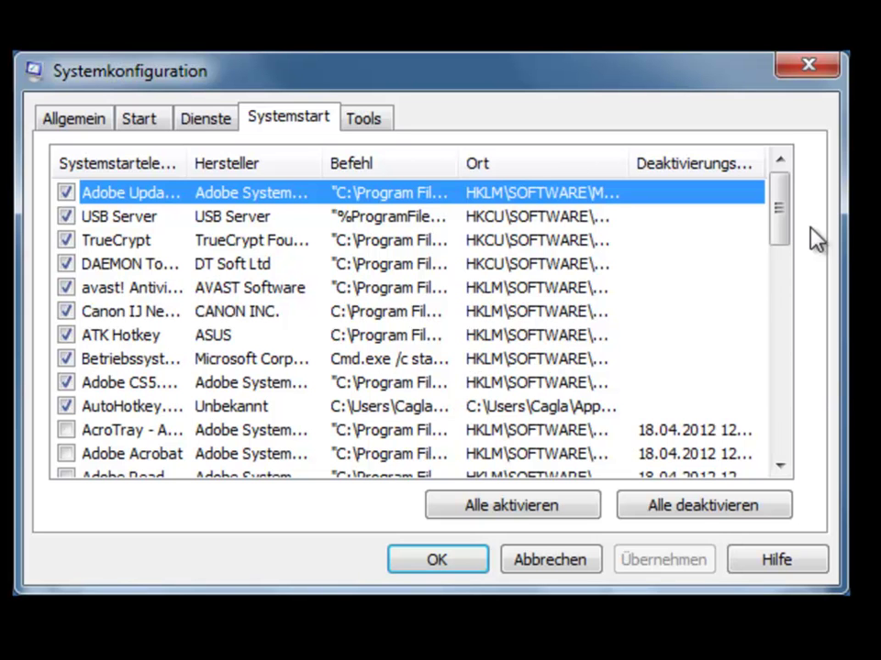
# - Widen the startup item name column and disable Adobe Updater Startup Utility
pyautogui.moveTo(778, 215); pyautogui.dragTo(792, 156)
pyautogui.moveTo(180, 170); pyautogui.dragTo(356, 168)
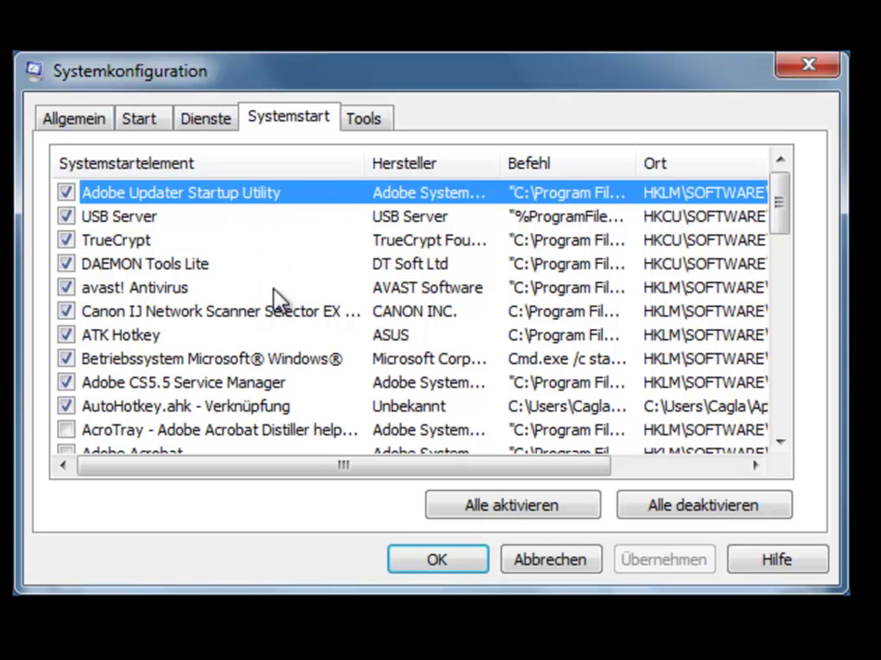
pyautogui.click(66, 193)
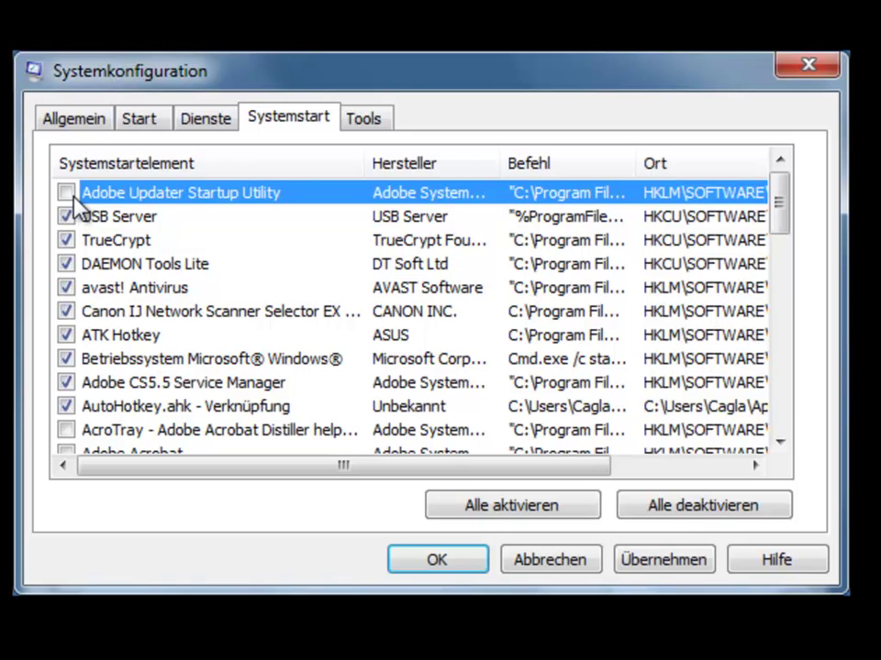
# - Check the USB Server and TrueCrypt startup items and disable DAEMON Tools Lite
pyautogui.click(170, 216)
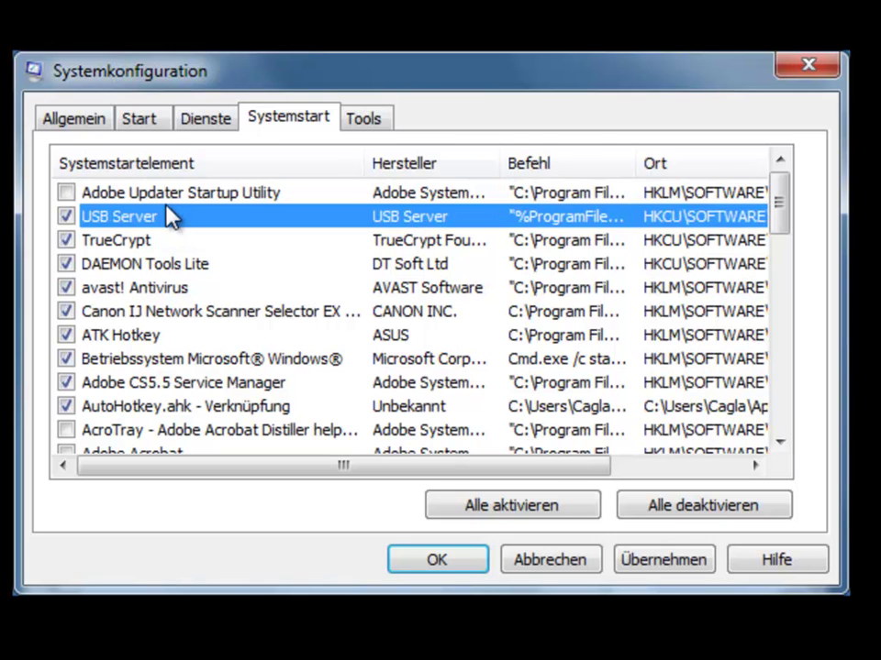
pyautogui.click(148, 245)
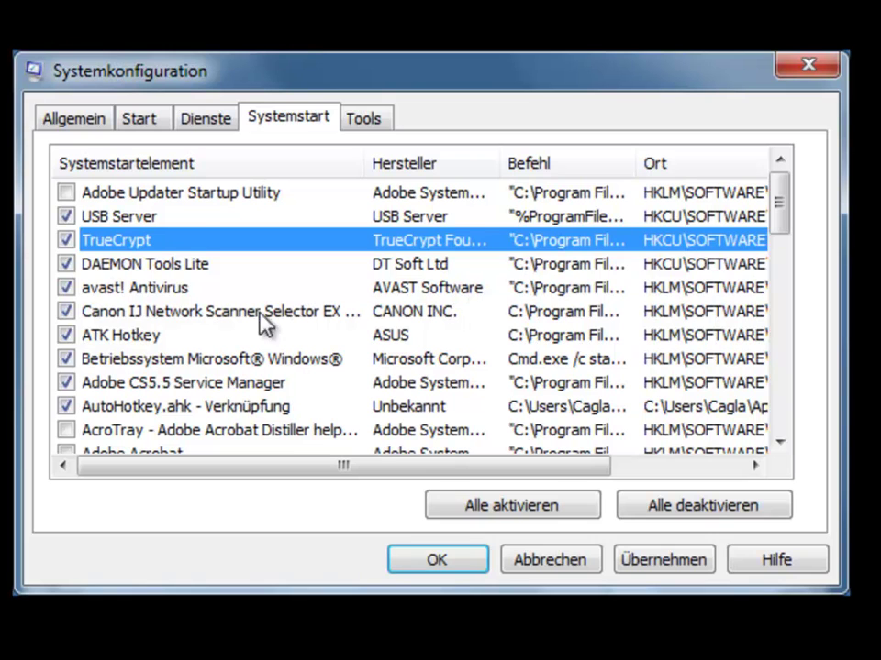
pyautogui.click(173, 270)
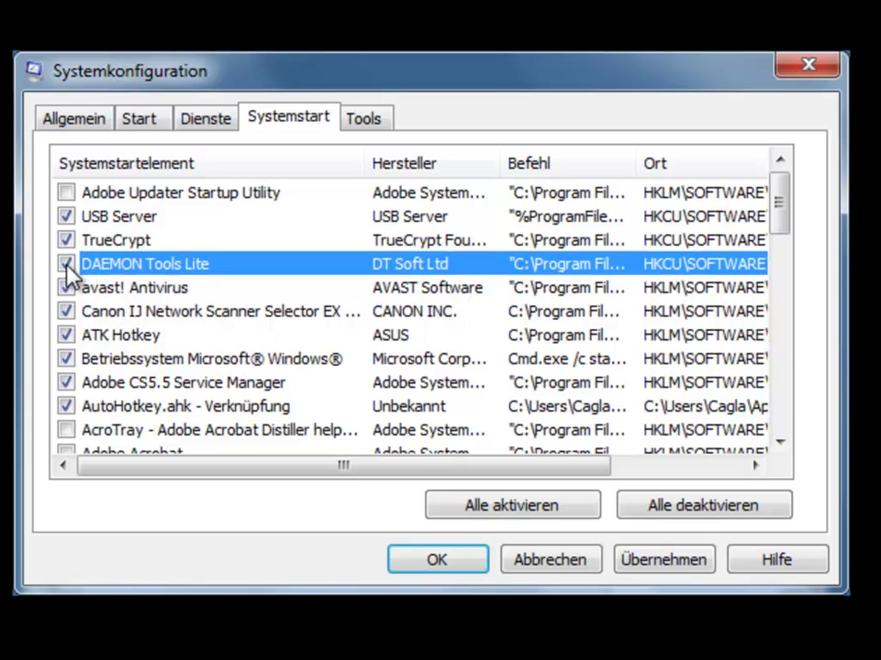
# - Check the avast! Antivirus, Canon scanner, ATK Hotkey and Microsoft Windows startup items, and disable Adobe CS5.5 Service Manager
pyautogui.click(158, 292)
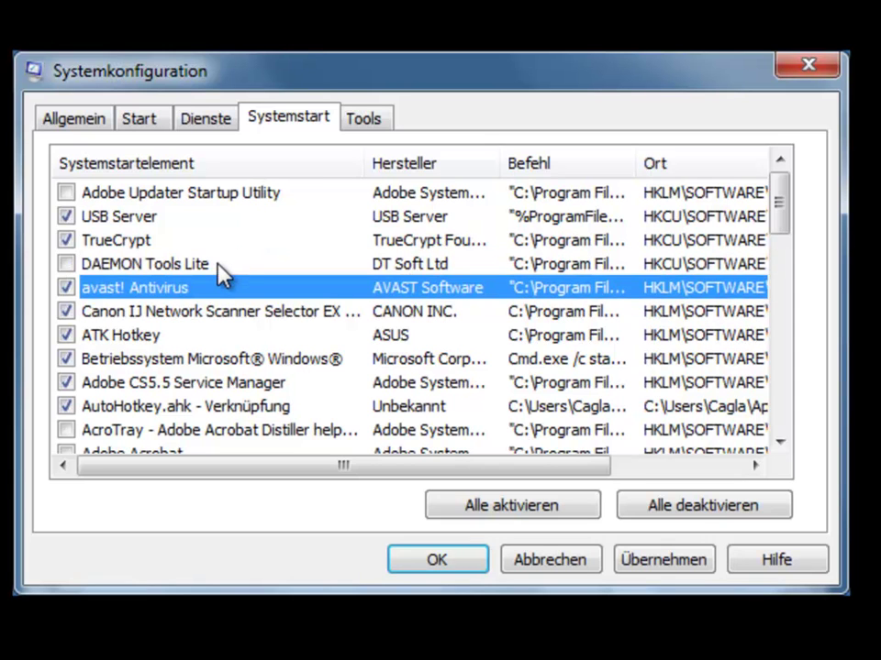
pyautogui.click(263, 310)
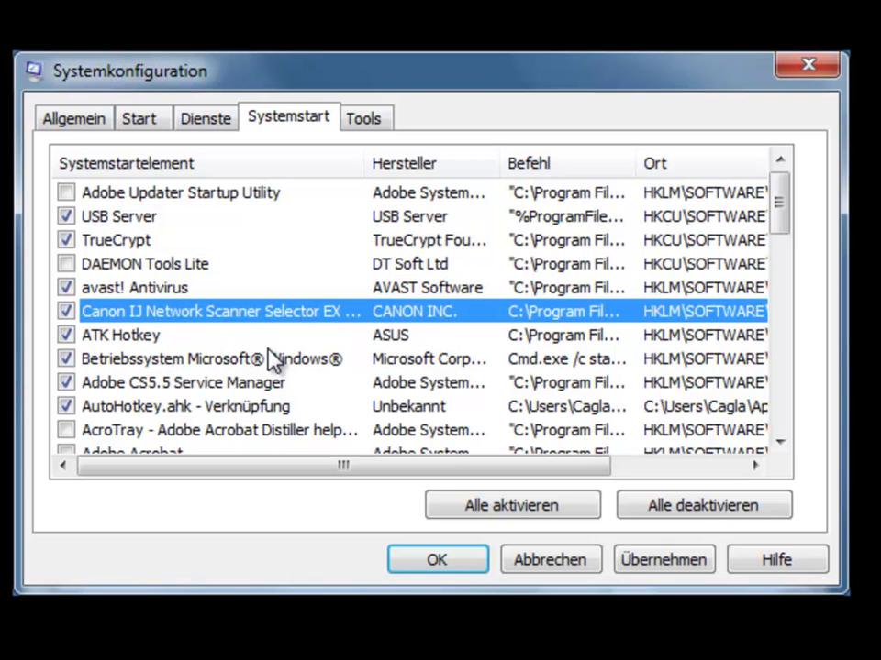
pyautogui.scroll(-1, 259, 358)
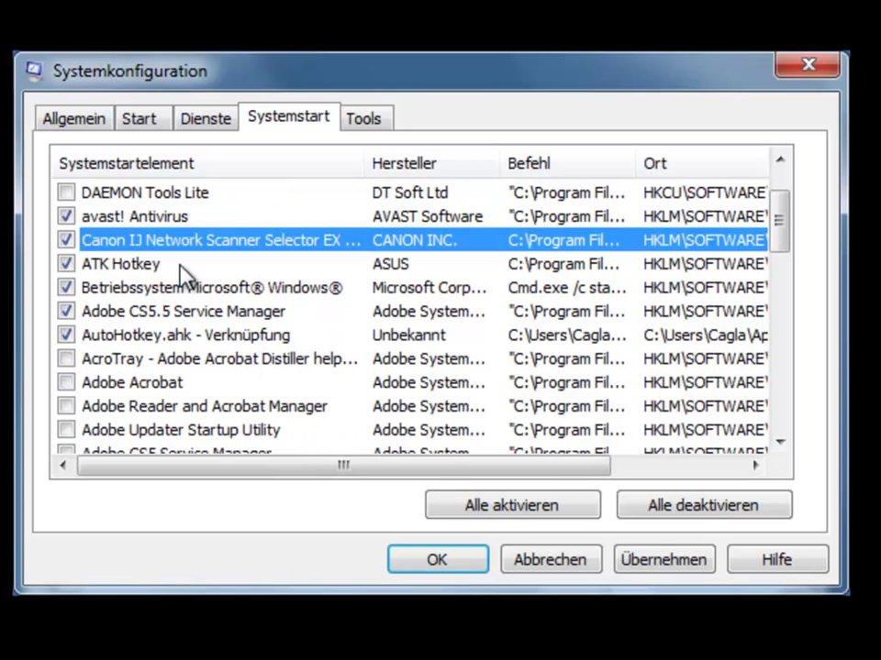
pyautogui.click(181, 266)
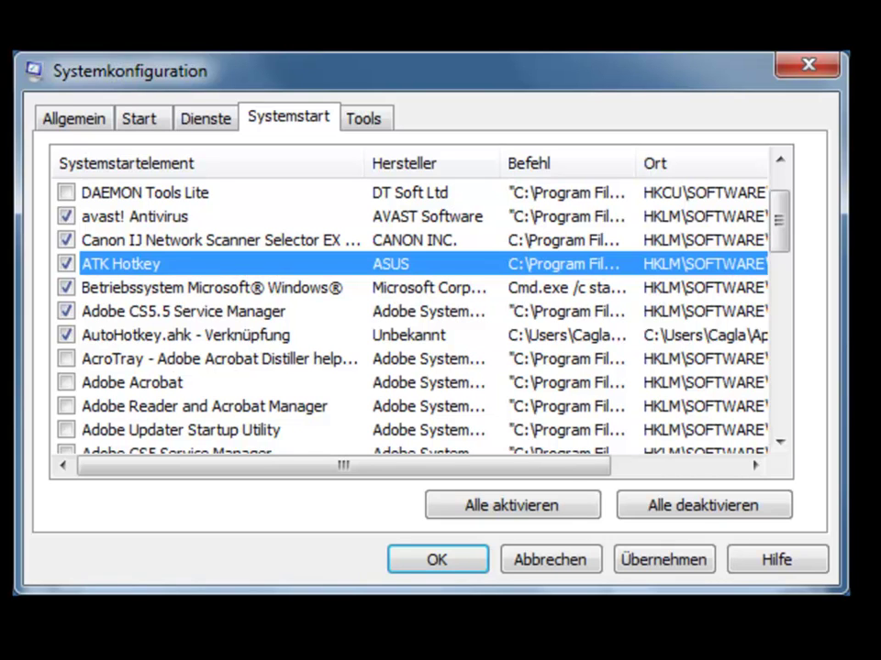
pyautogui.click(539, 285)
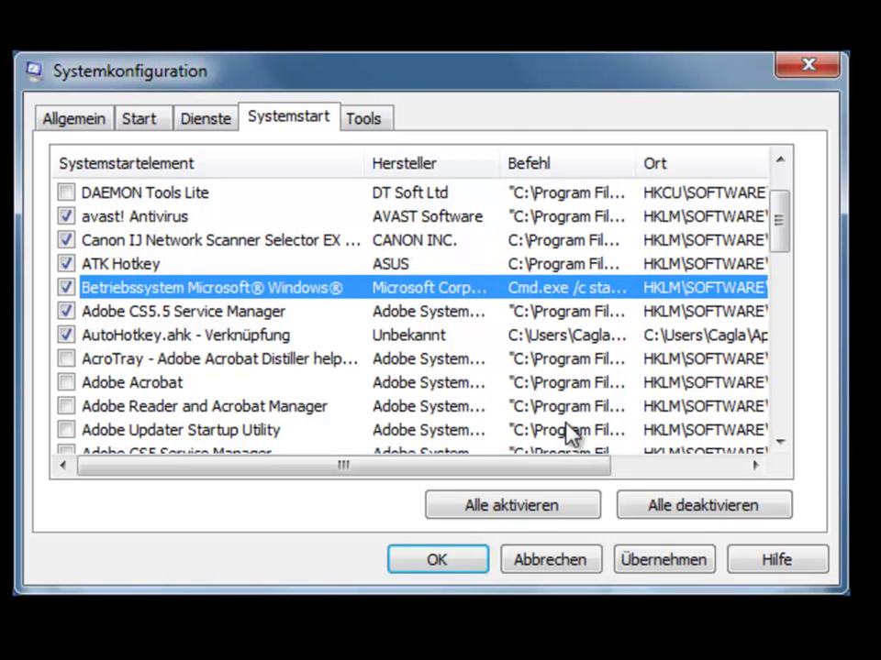
pyautogui.click(153, 314)
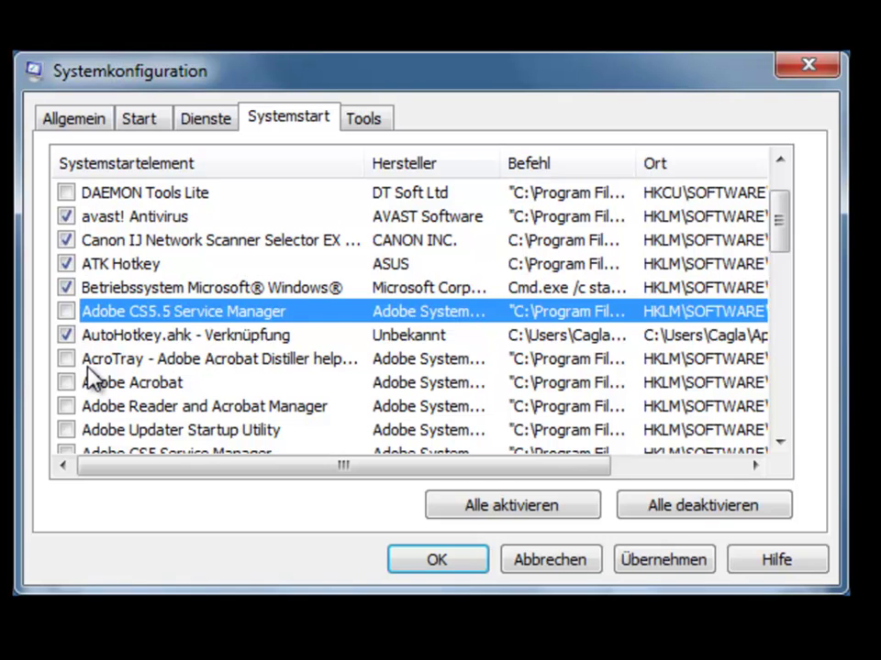
# - Check the AutoHotkey.ahk startup entry and widen the startup item name column so the long names are fully readable
pyautogui.click(189, 336)
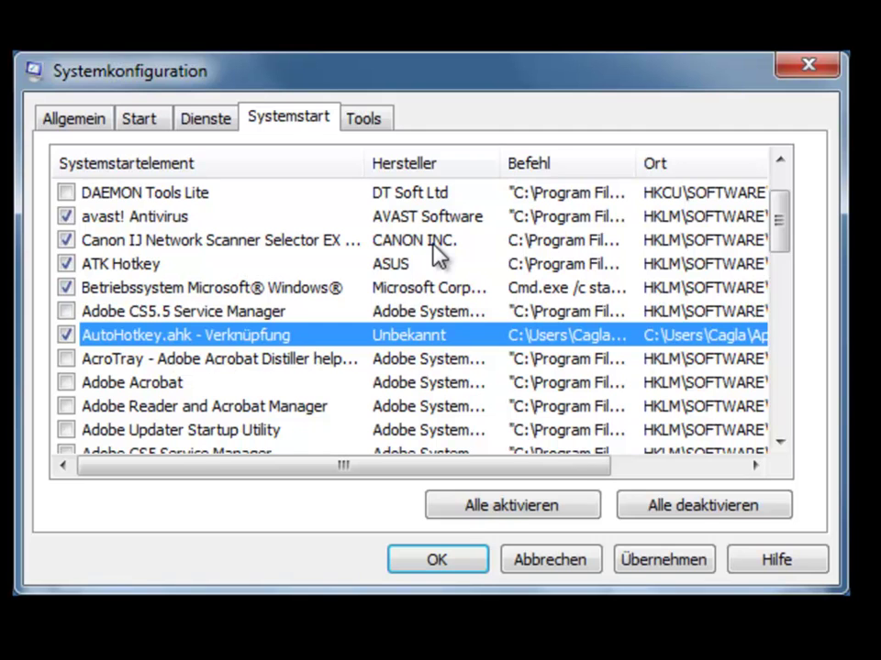
pyautogui.scroll(-1, 438, 253)
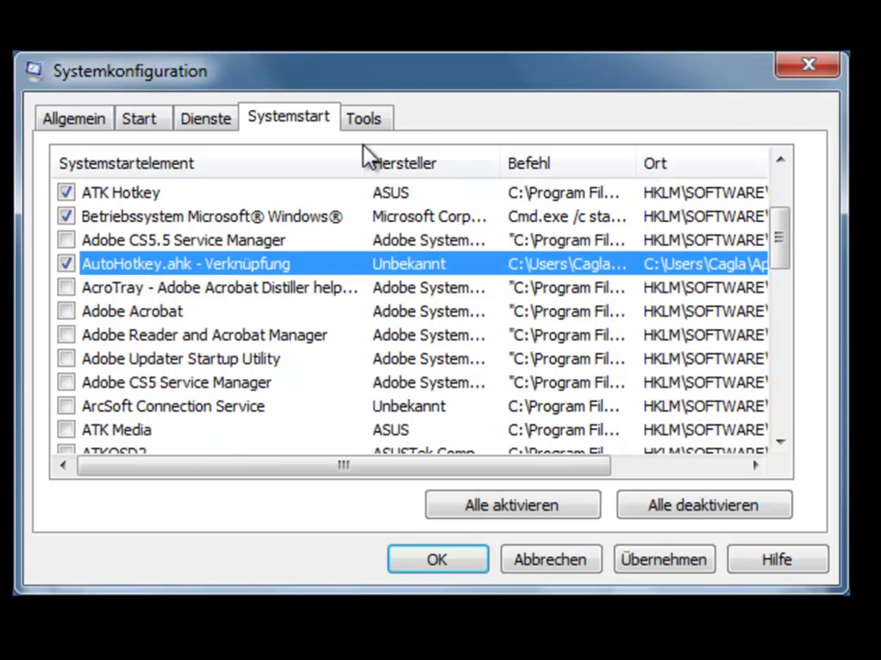
pyautogui.moveTo(373, 150); pyautogui.dragTo(591, 151)
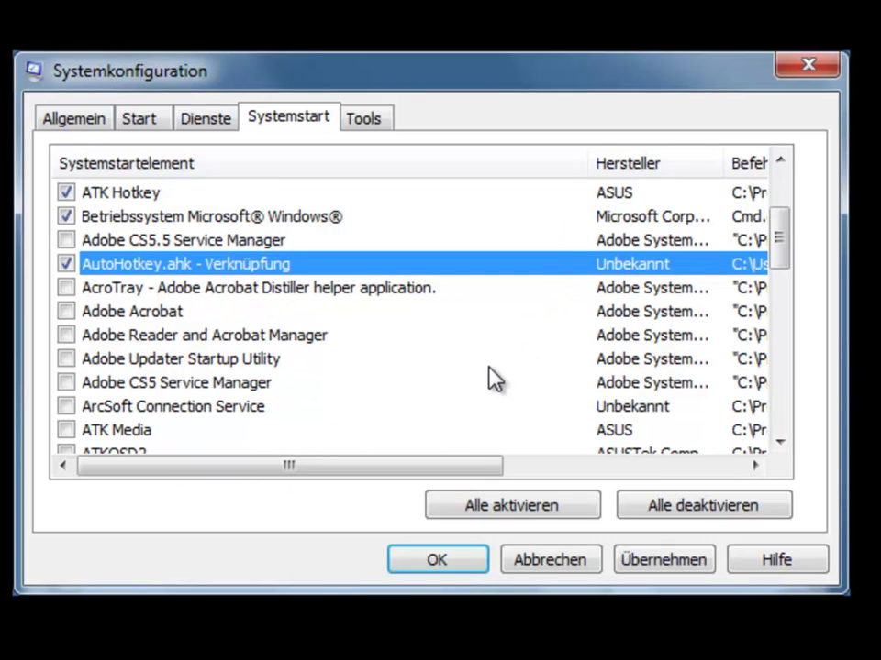
# - Find the StartCCC entry among the disabled startup items and widen the command column to read its full path
pyautogui.scroll(-2, 488, 378)
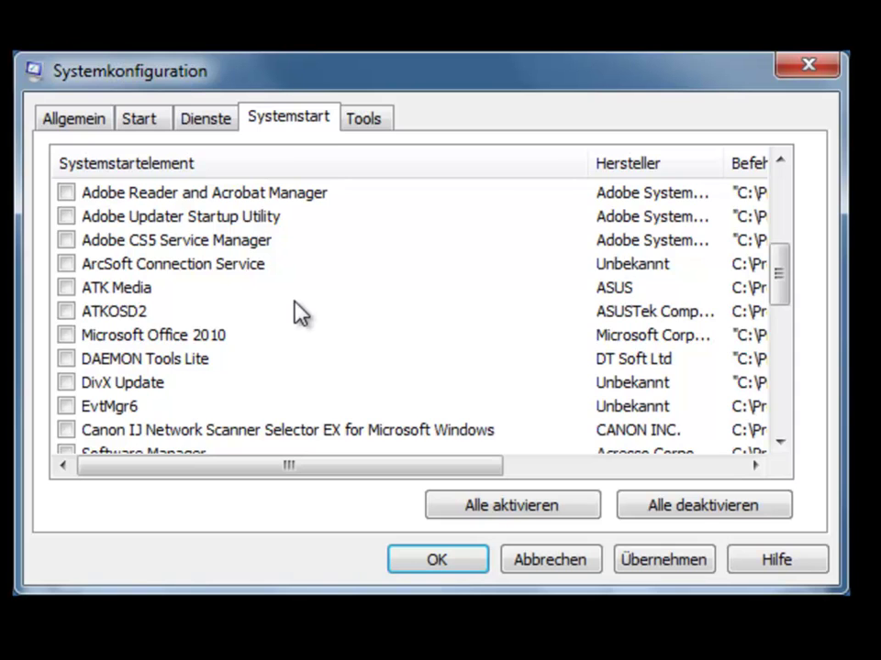
pyautogui.scroll(-1, 301, 314)
pyautogui.scroll(-1, 300, 314)
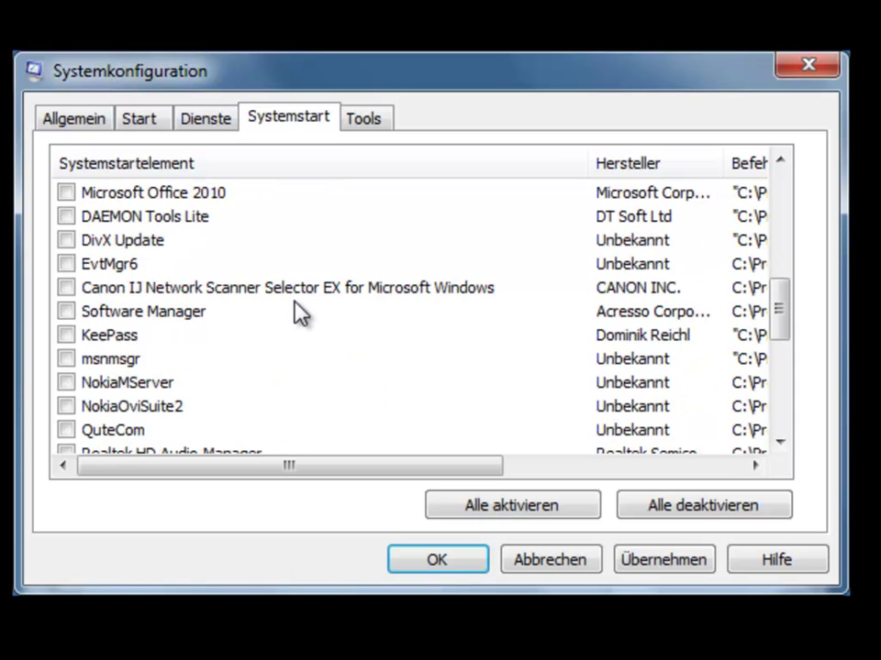
pyautogui.scroll(-1, 301, 314)
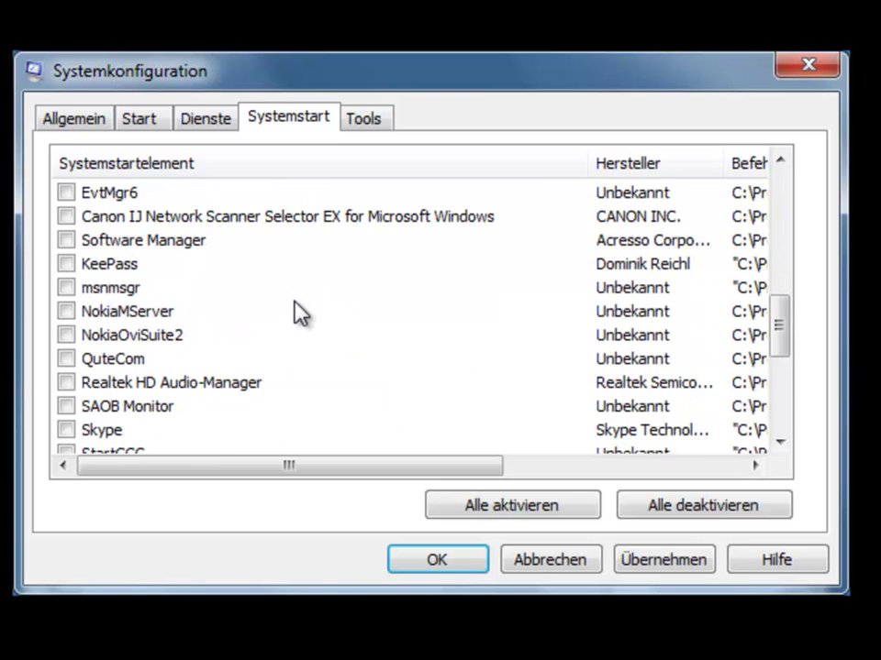
pyautogui.scroll(-1, 300, 314)
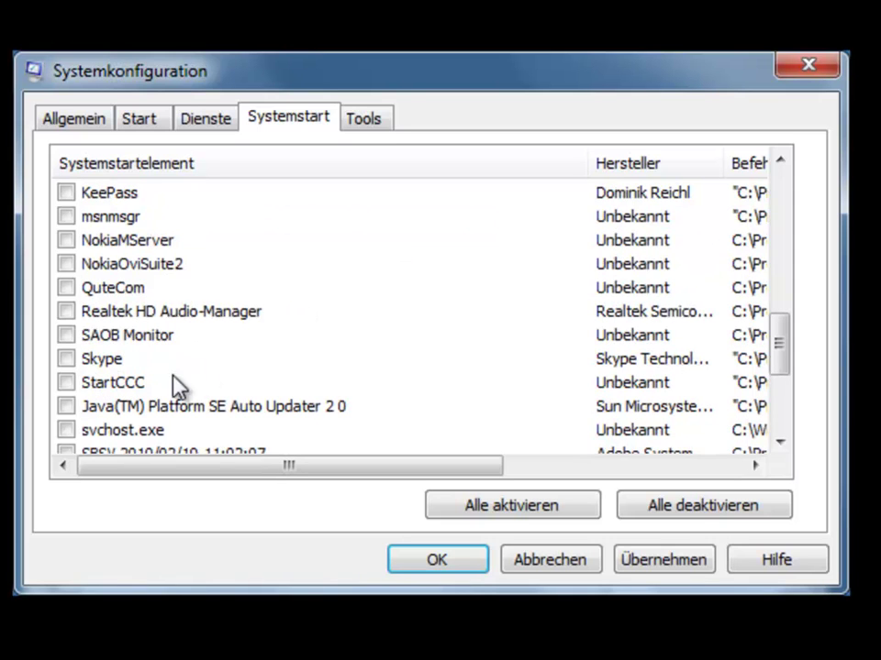
pyautogui.click(142, 384)
pyautogui.moveTo(169, 473); pyautogui.dragTo(432, 437)
pyautogui.moveTo(452, 161); pyautogui.dragTo(654, 162)
pyautogui.moveTo(556, 468); pyautogui.dragTo(274, 466)
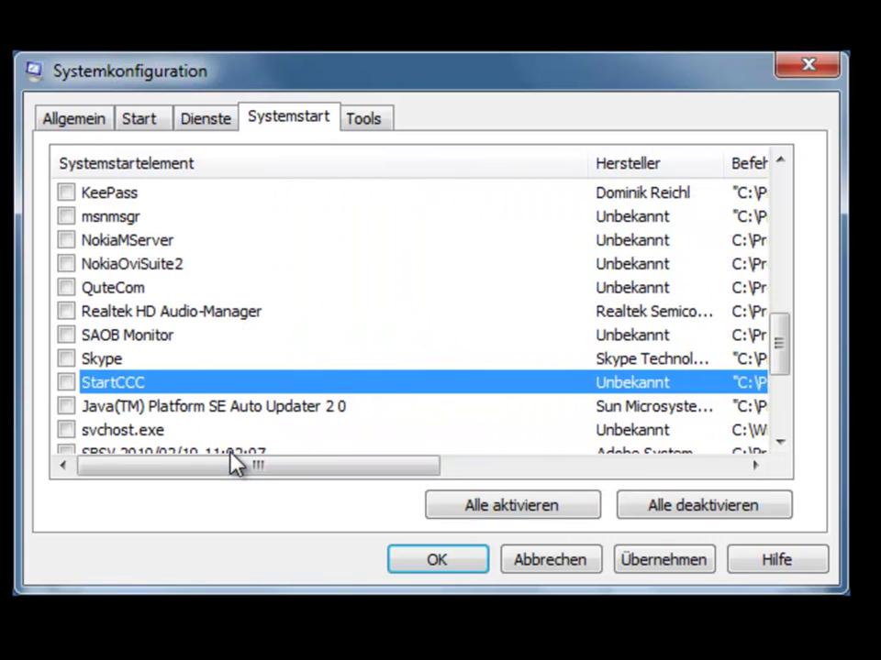
# - Review the remaining startup entries down to UltraMon, and recheck the enabled and disabled items from the beginning of the list
pyautogui.scroll(-1, 404, 319)
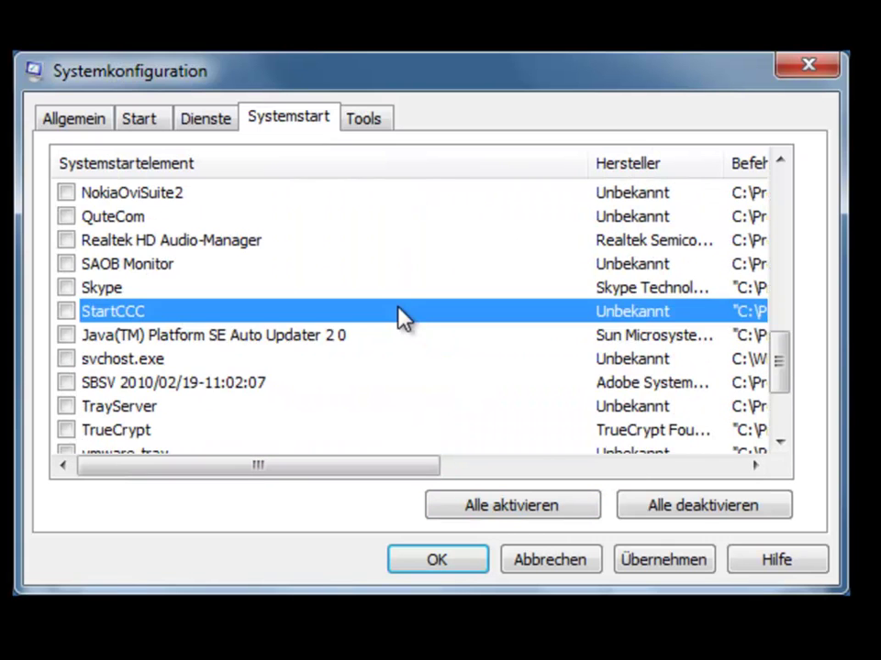
pyautogui.scroll(-1, 403, 318)
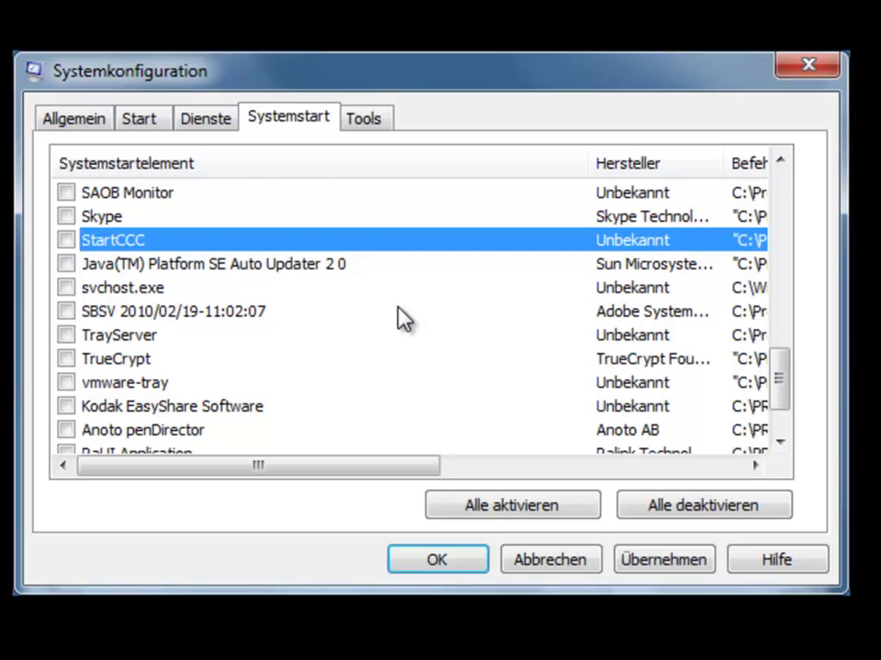
pyautogui.scroll(-1, 403, 319)
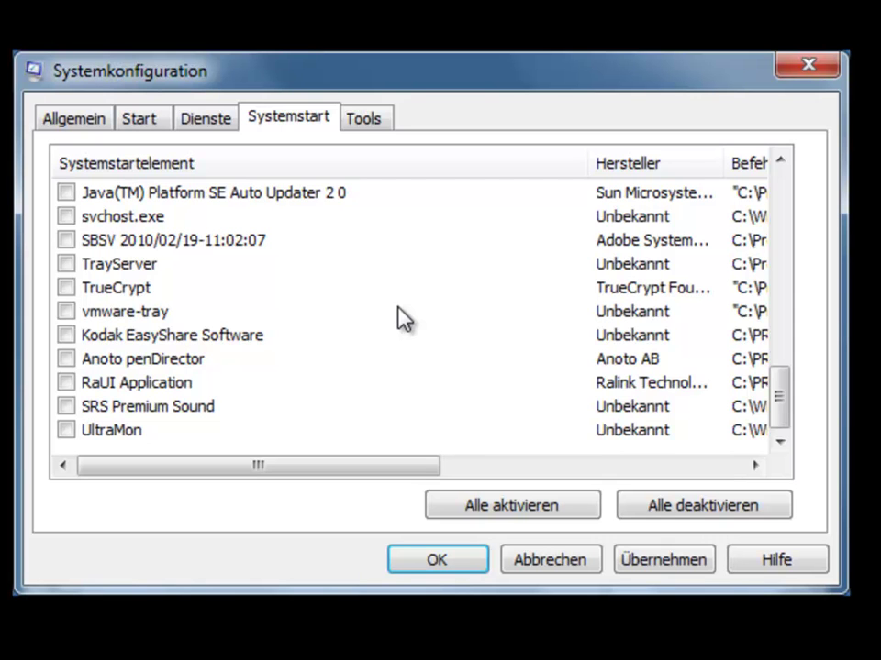
pyautogui.scroll(8, 404, 318)
pyautogui.scroll(3, 404, 319)
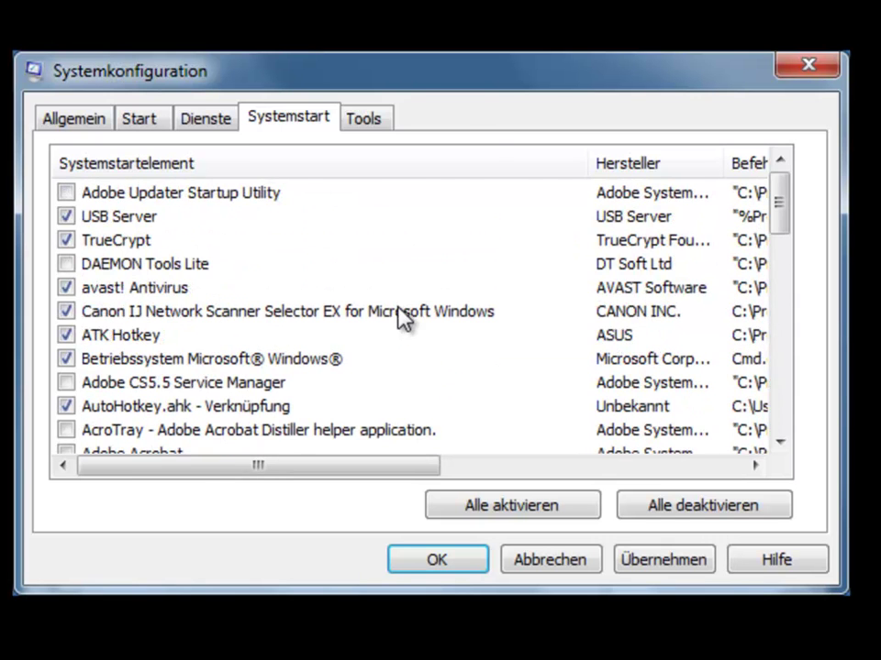
pyautogui.scroll(-1, 328, 418)
pyautogui.scroll(1, 327, 420)
pyautogui.scroll(-1, 326, 422)
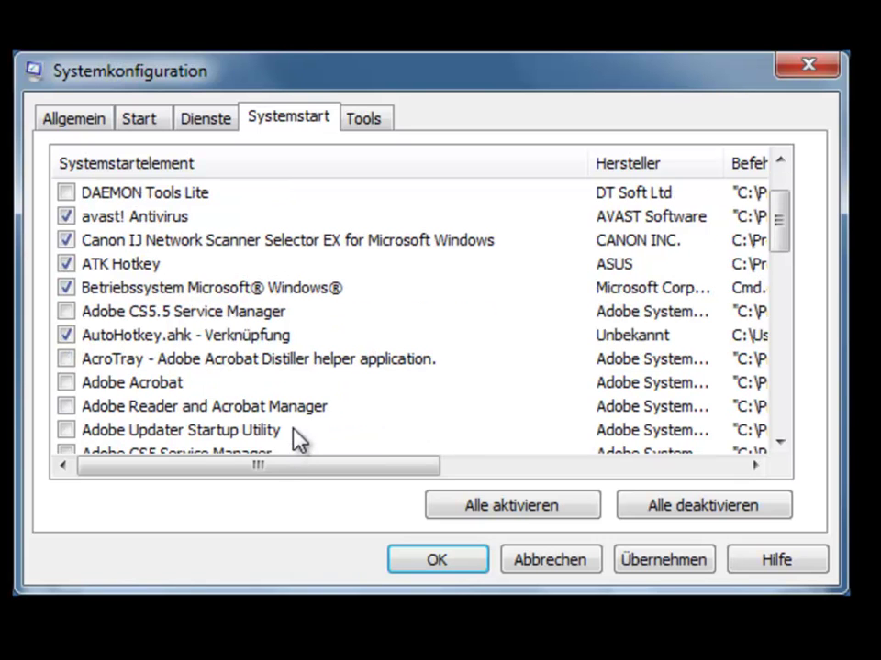
pyautogui.scroll(-3, 298, 440)
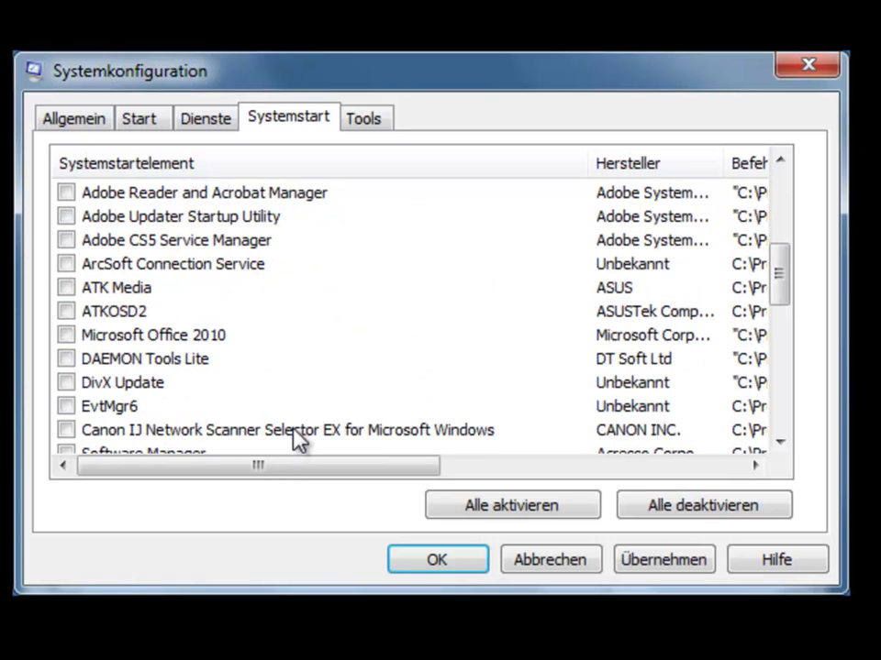